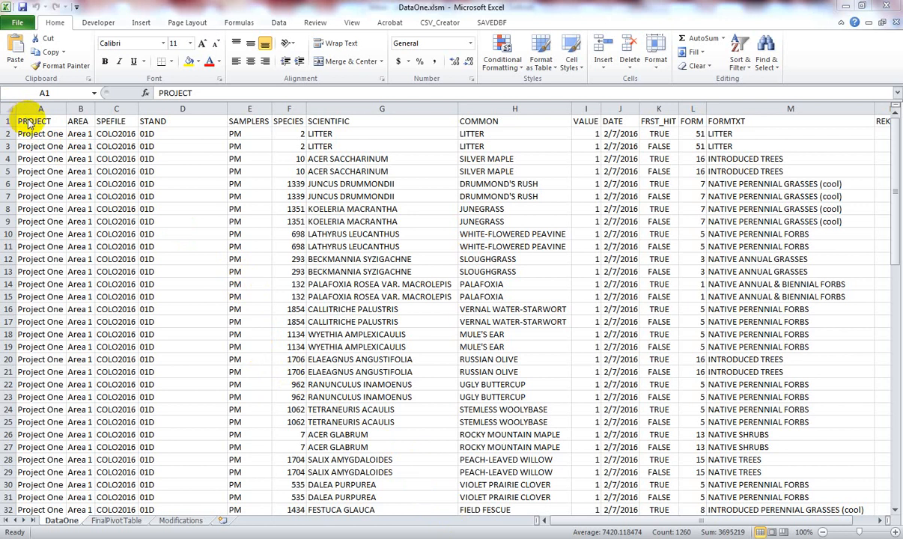
# - Create a PivotTable from the full DataOne data range A1:O84 on a new worksheet
pyautogui.hotkey('ctrl', 'a')
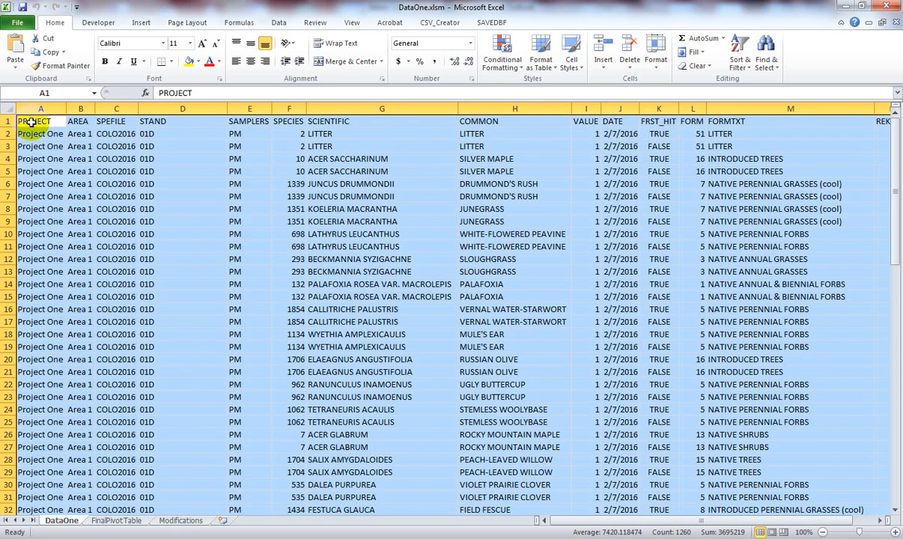
pyautogui.click(25, 122)
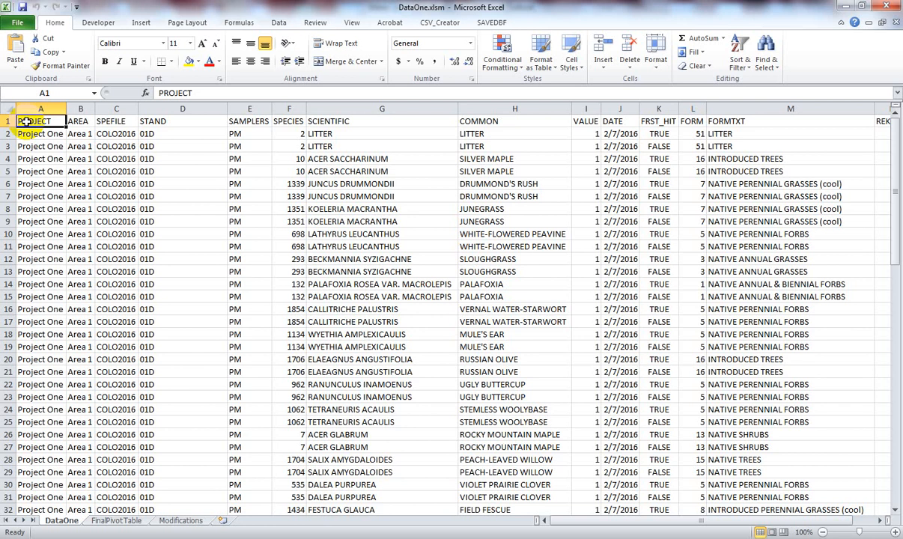
pyautogui.hotkey('ctrl', 'shift', 'End')
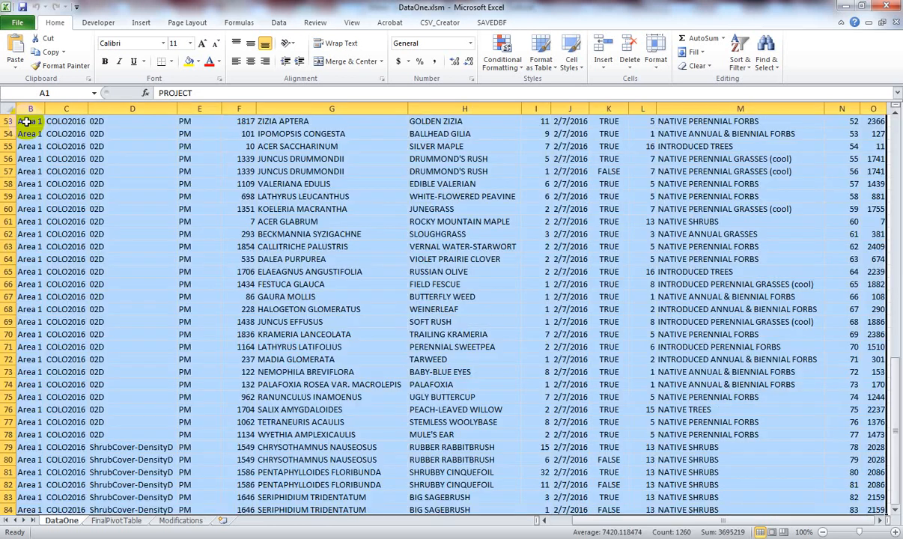
pyautogui.click(143, 23)
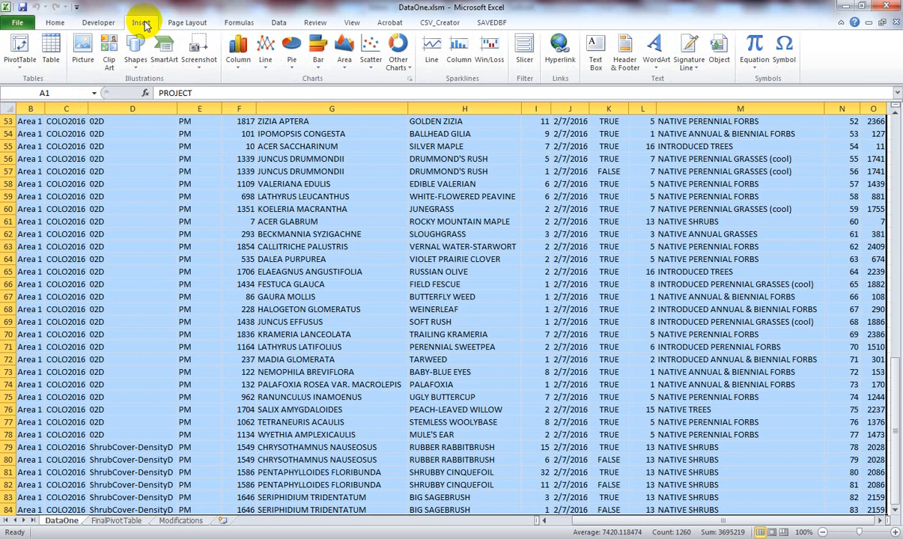
pyautogui.click(18, 49)
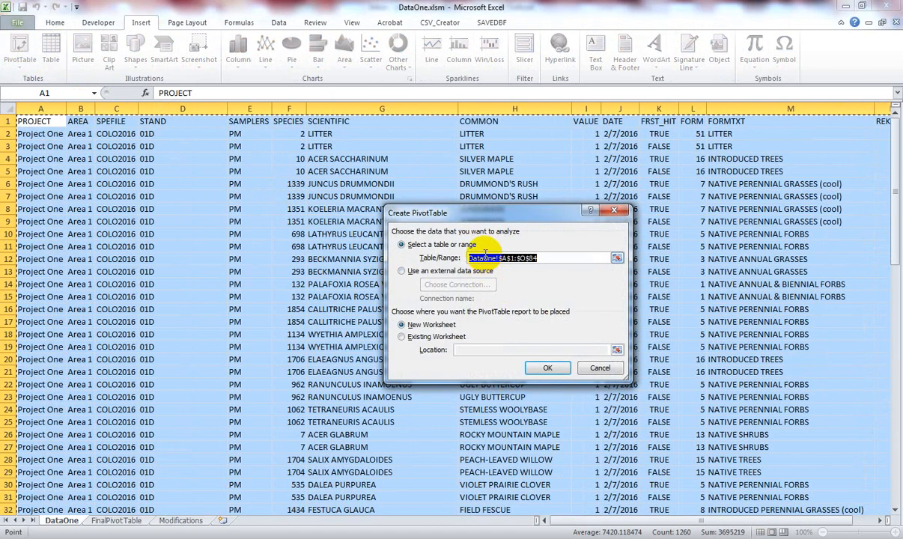
pyautogui.click(423, 327)
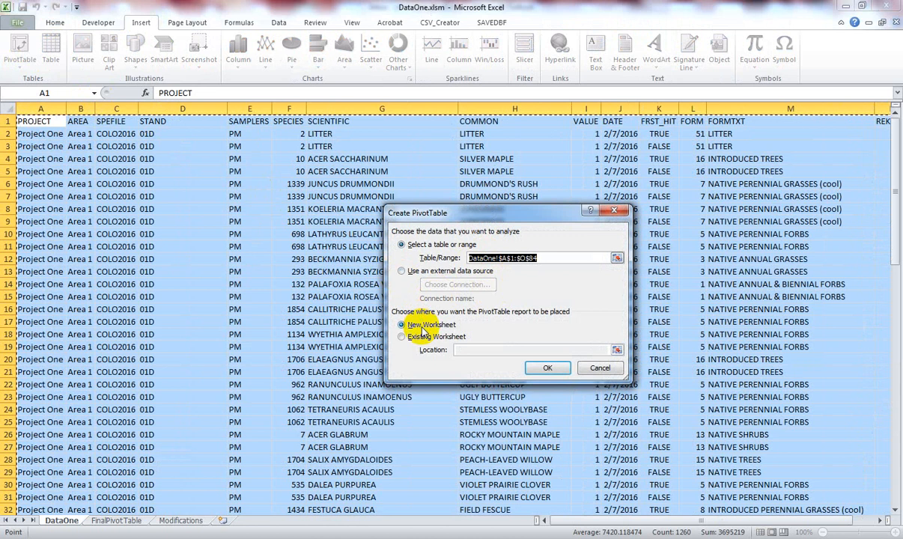
pyautogui.click(552, 370)
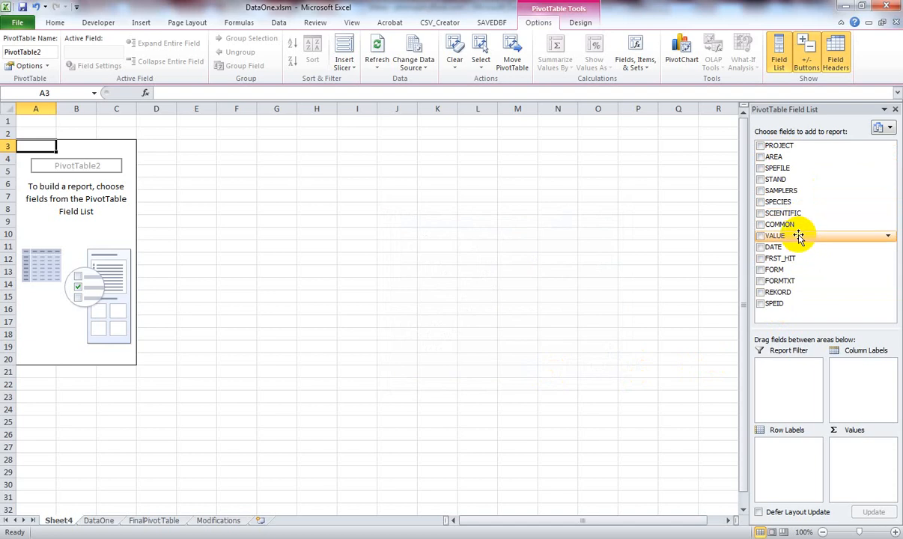
# - Add STAND and FRST_HIT as the PivotTable's column labels, in that order, and VALUE as its values field
pyautogui.moveTo(781, 181); pyautogui.dragTo(863, 370)
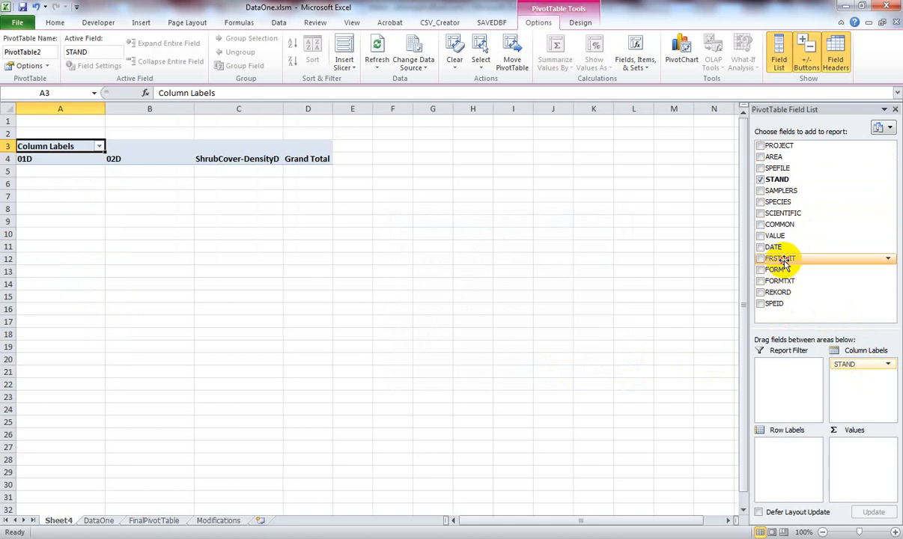
pyautogui.moveTo(782, 258); pyautogui.dragTo(854, 380)
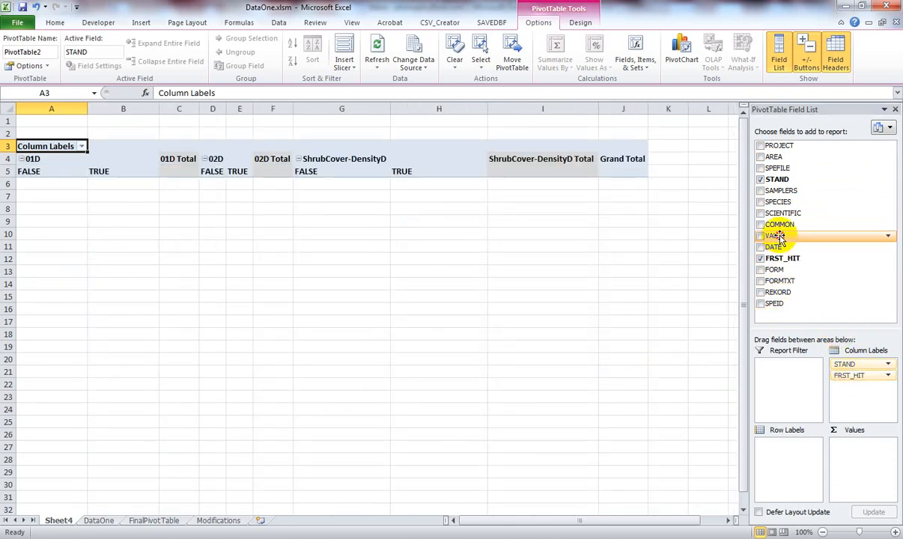
pyautogui.moveTo(832, 363); pyautogui.dragTo(862, 448)
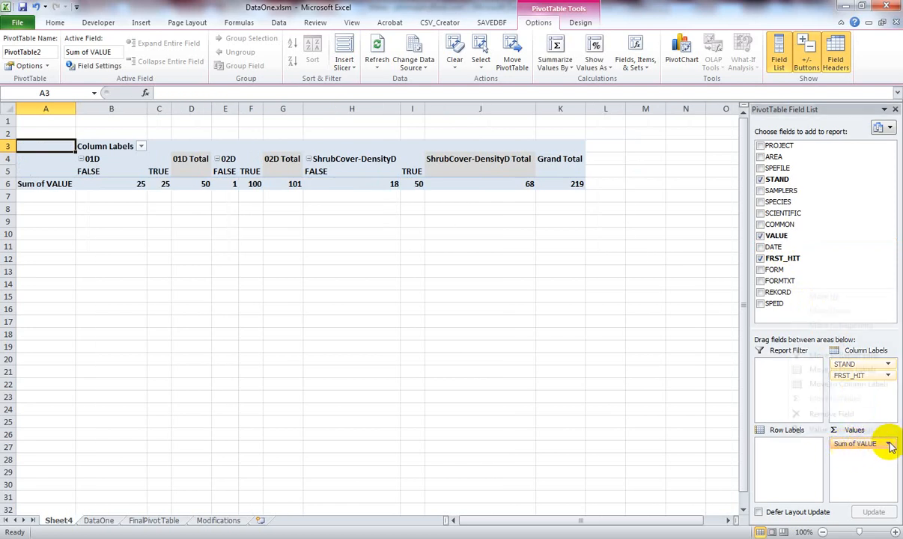
# - Set the VALUE field to be summarized by Sum in its value field settings
pyautogui.click(889, 445)
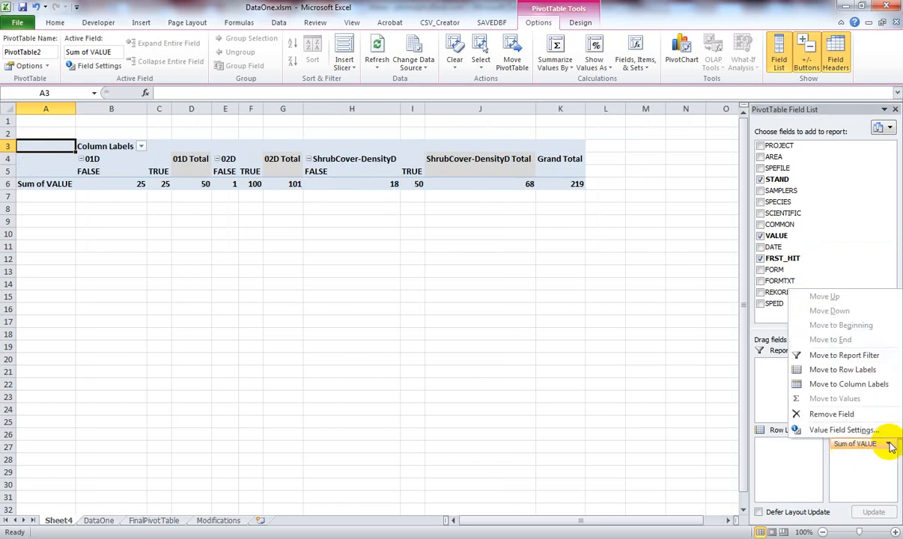
pyautogui.click(850, 432)
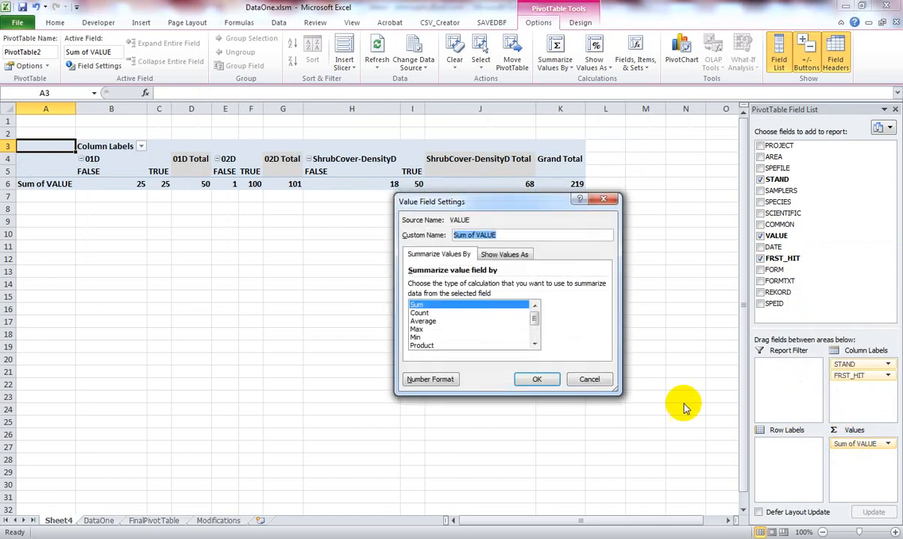
pyautogui.click(420, 304)
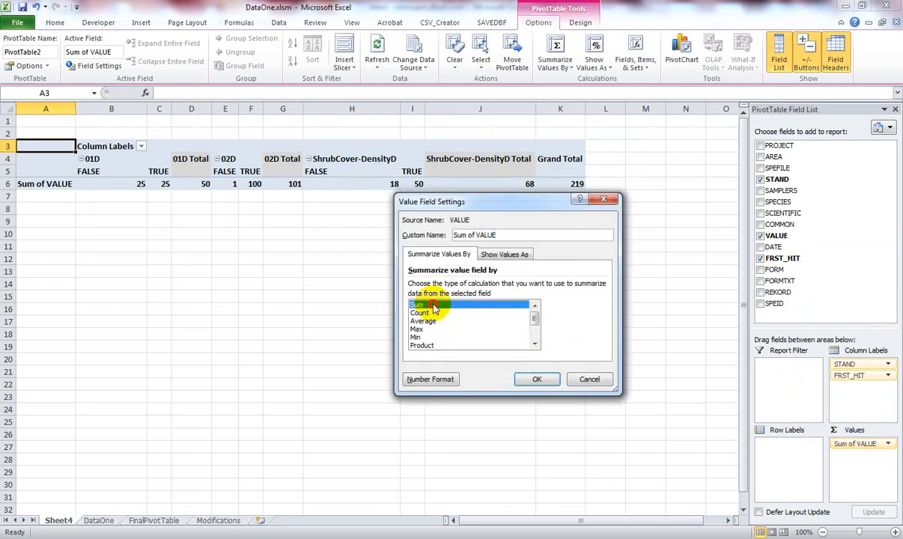
pyautogui.click(538, 380)
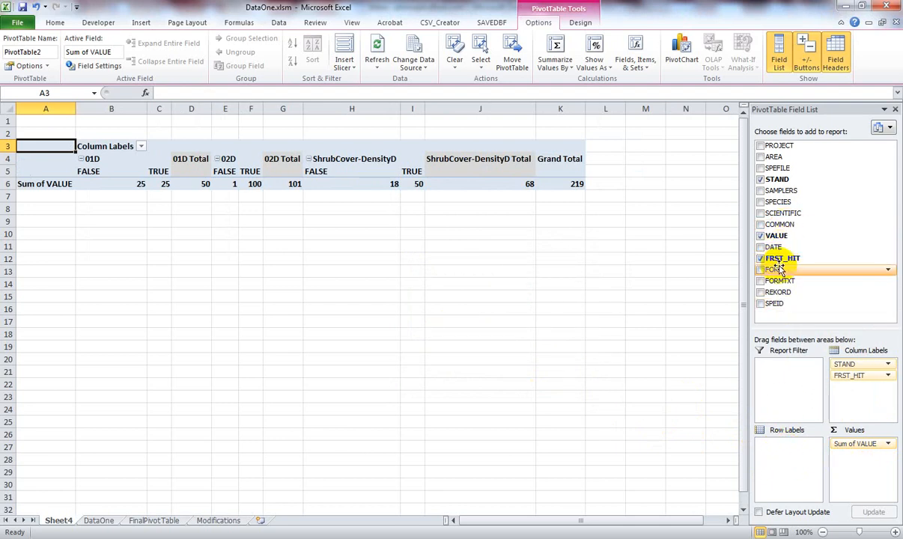
# - Add FORM, FORMTXT, SCIENTIFIC and COMMON as row labels, in that order
pyautogui.moveTo(777, 268); pyautogui.dragTo(772, 444)
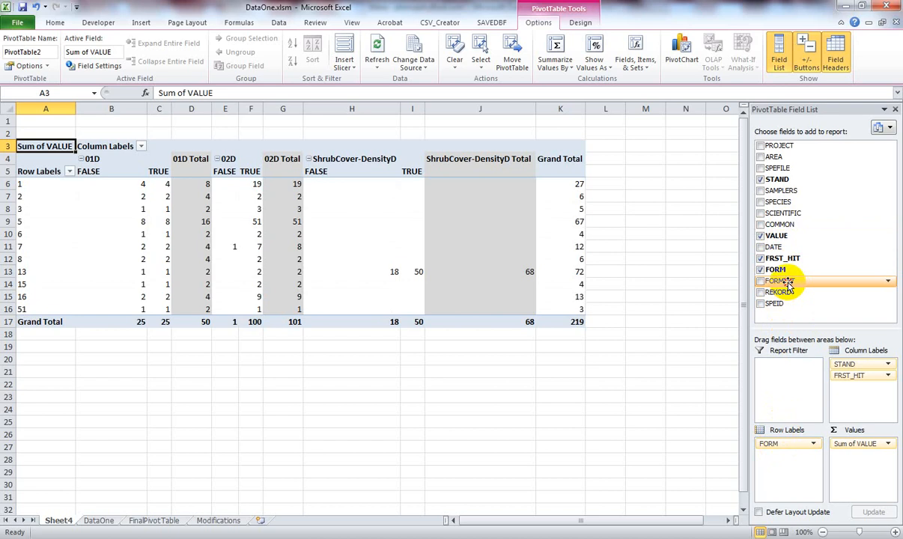
pyautogui.moveTo(788, 284); pyautogui.dragTo(779, 460)
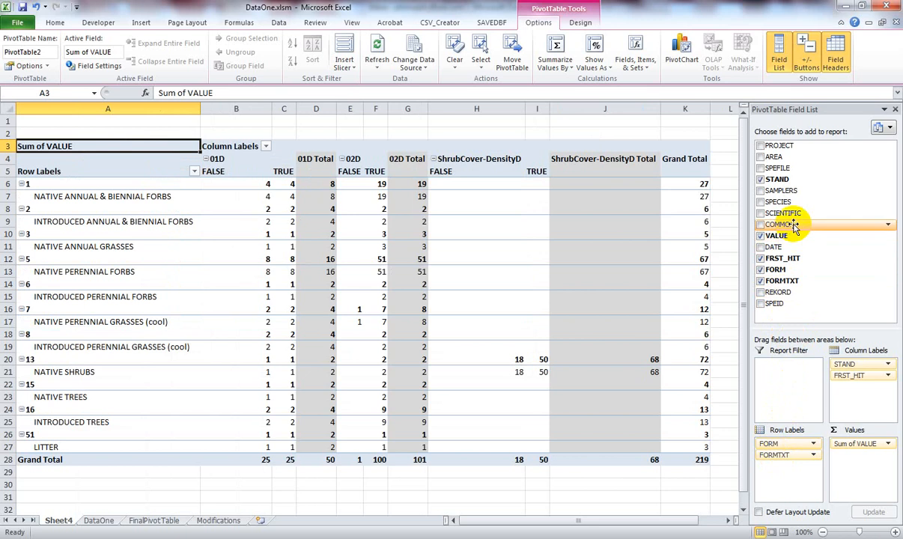
pyautogui.moveTo(783, 213); pyautogui.dragTo(783, 466)
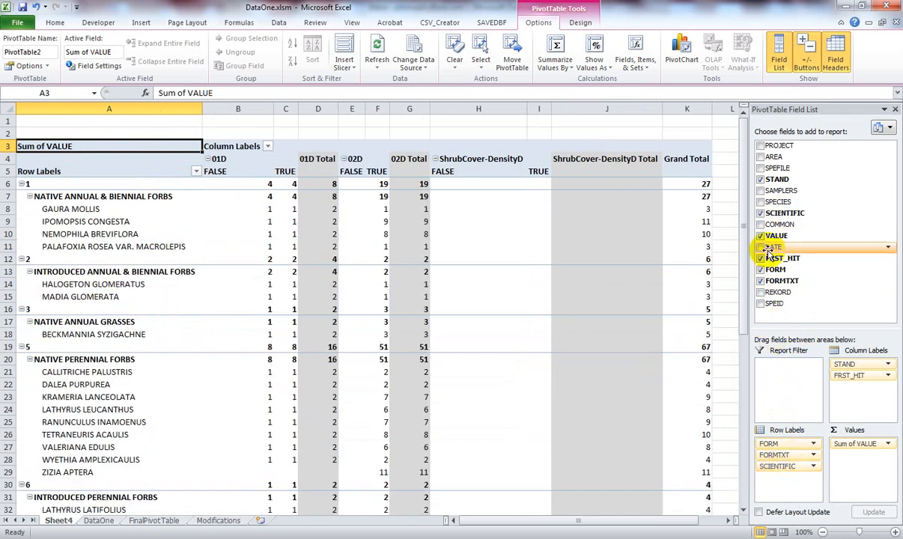
pyautogui.moveTo(773, 225); pyautogui.dragTo(787, 483)
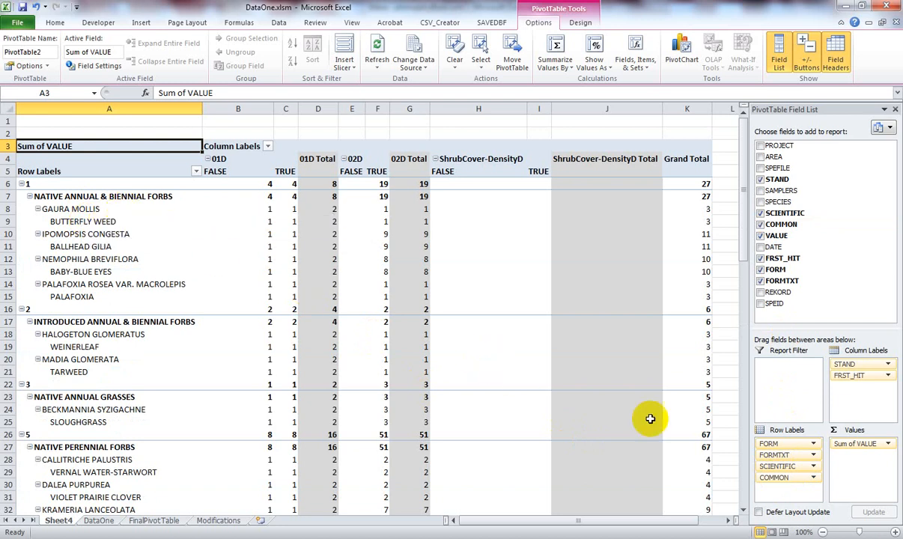
# - Set the SCIENTIFIC field's subtotals to None and show its item labels in tabular form
pyautogui.click(788, 468)
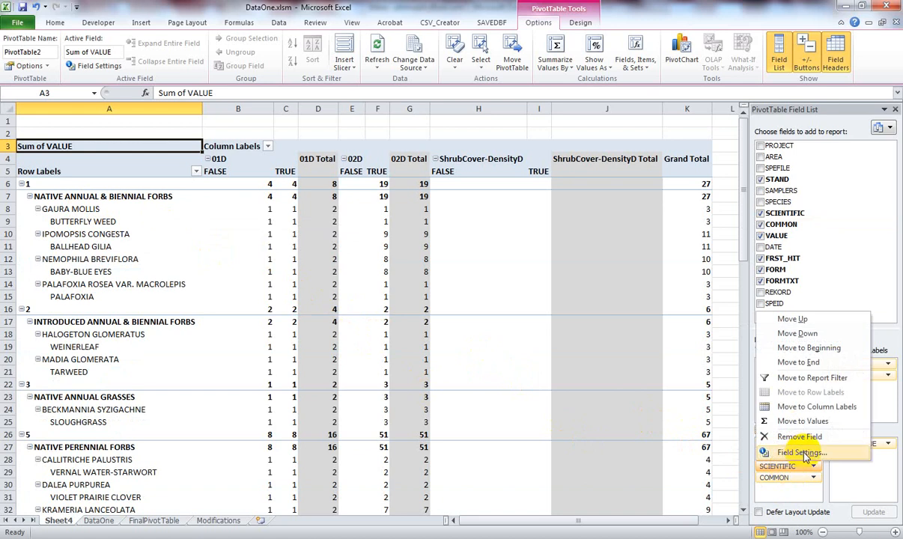
pyautogui.click(801, 453)
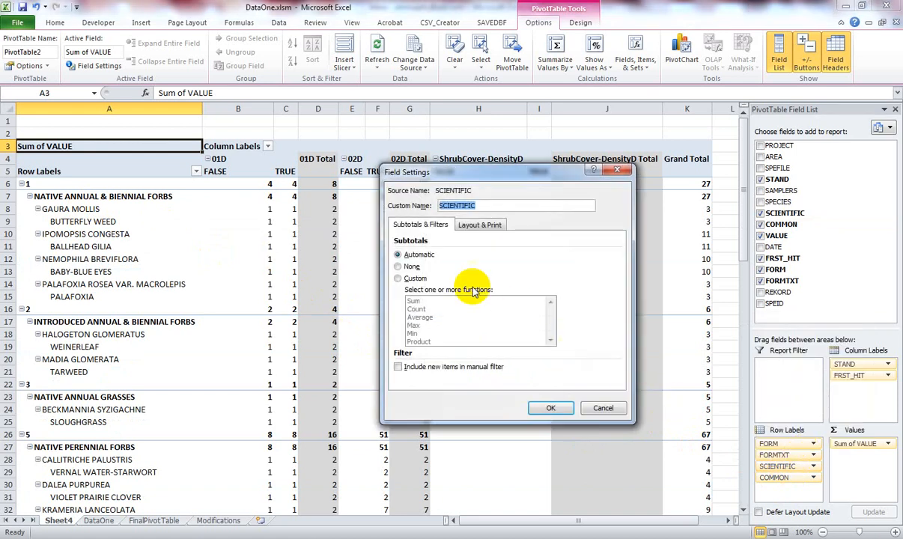
pyautogui.click(398, 267)
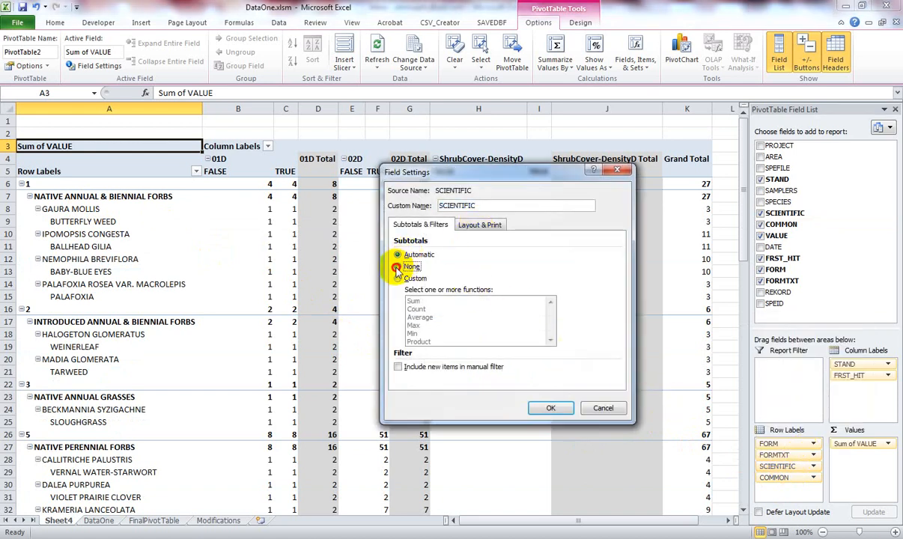
pyautogui.click(478, 227)
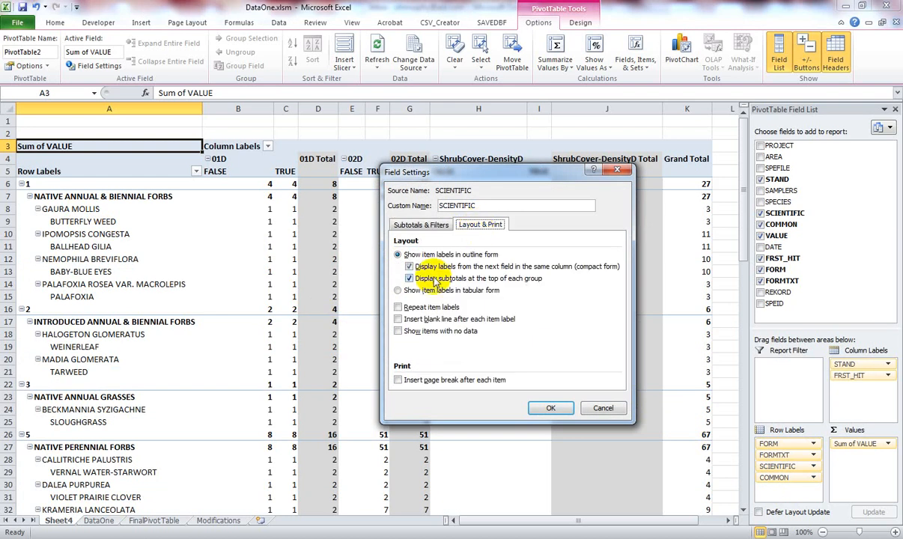
pyautogui.click(399, 293)
pyautogui.click(551, 409)
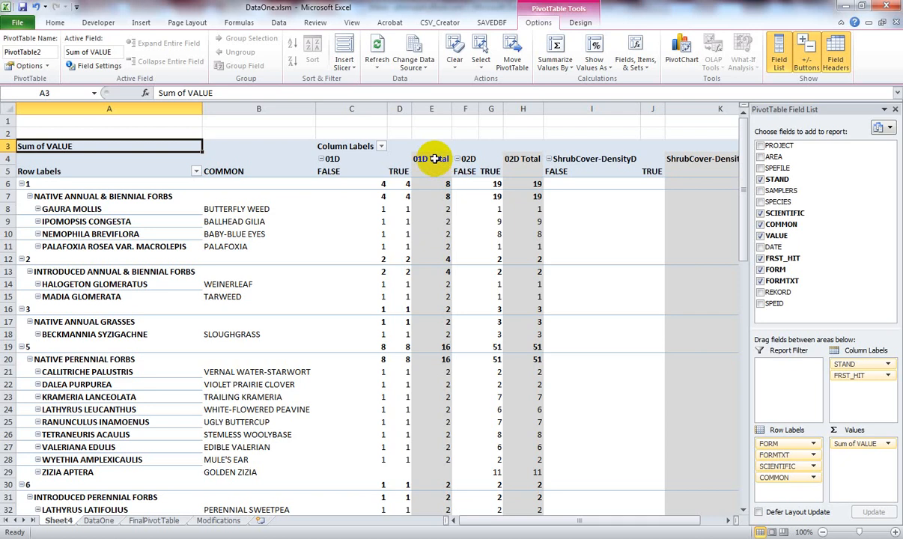
# - Turn off the subtotals for the STAND column field
pyautogui.click(332, 159)
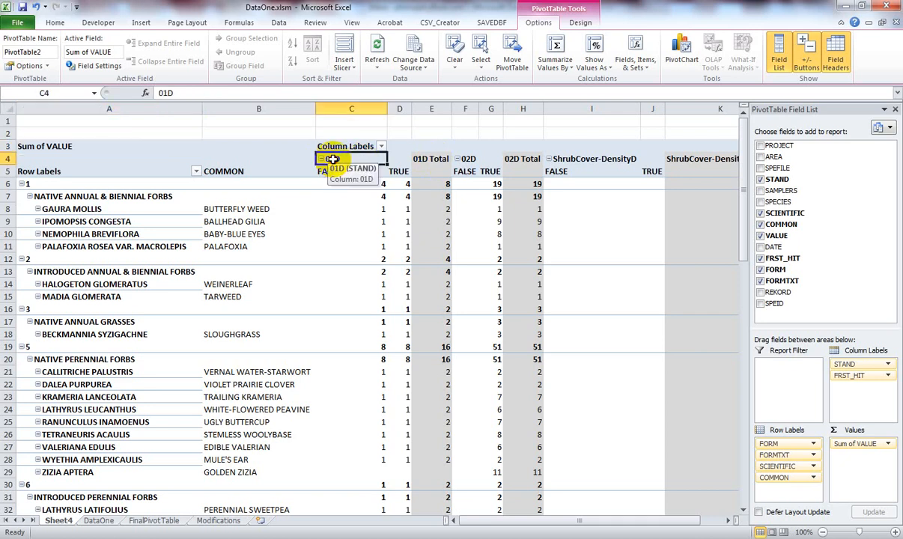
pyautogui.rightClick(333, 158)
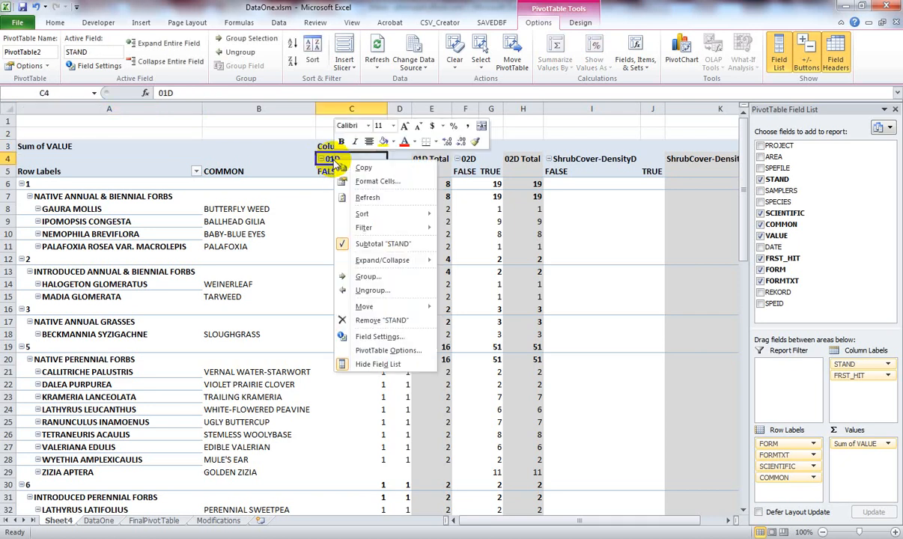
pyautogui.click(343, 246)
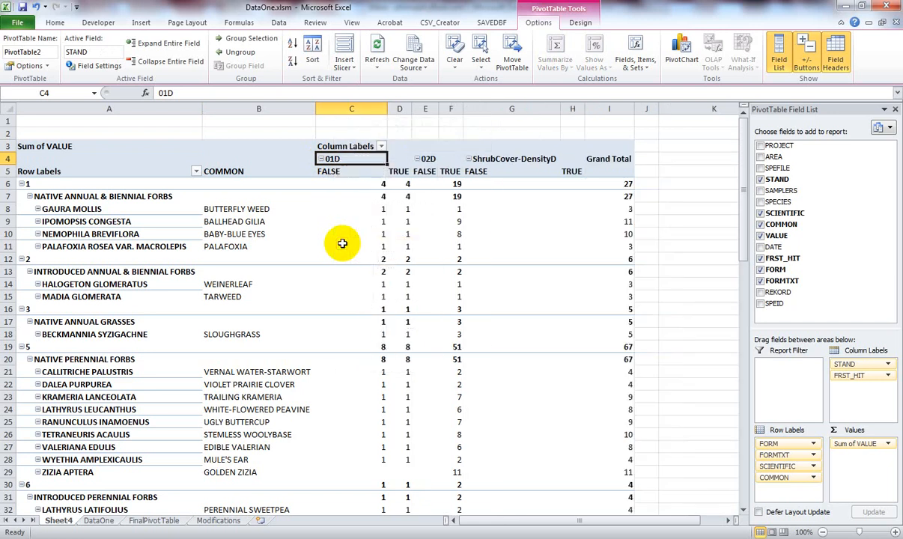
# - Sort the FRST_HIT column labels Z to A so that TRUE comes before FALSE
pyautogui.click(344, 171)
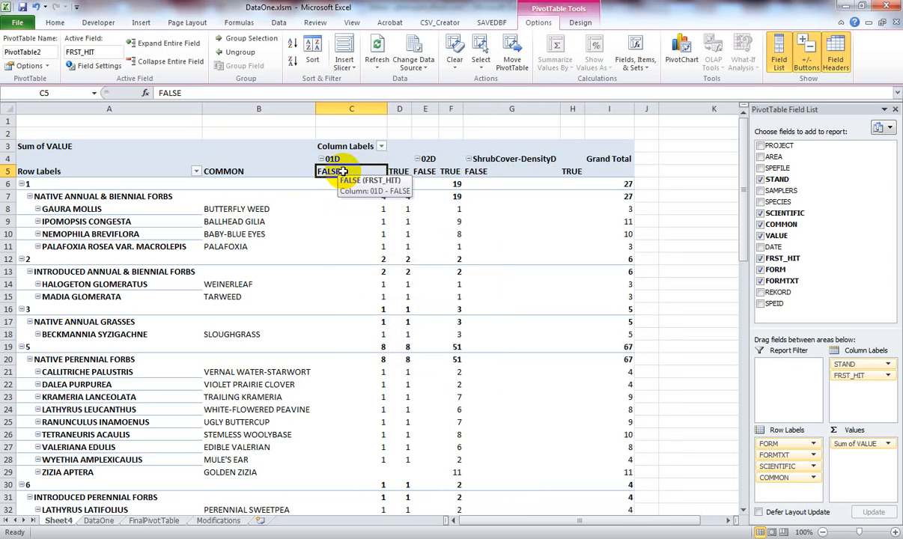
pyautogui.rightClick(343, 172)
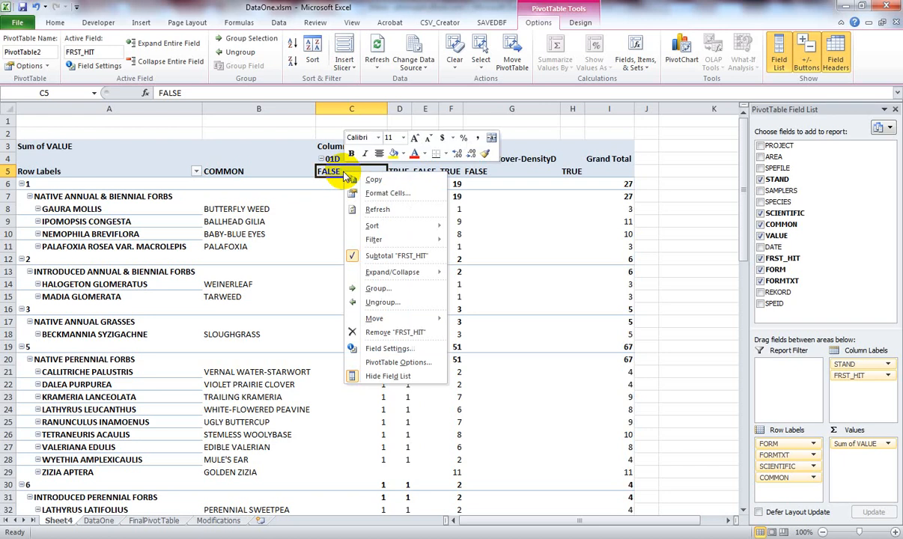
pyautogui.moveTo(375, 225)
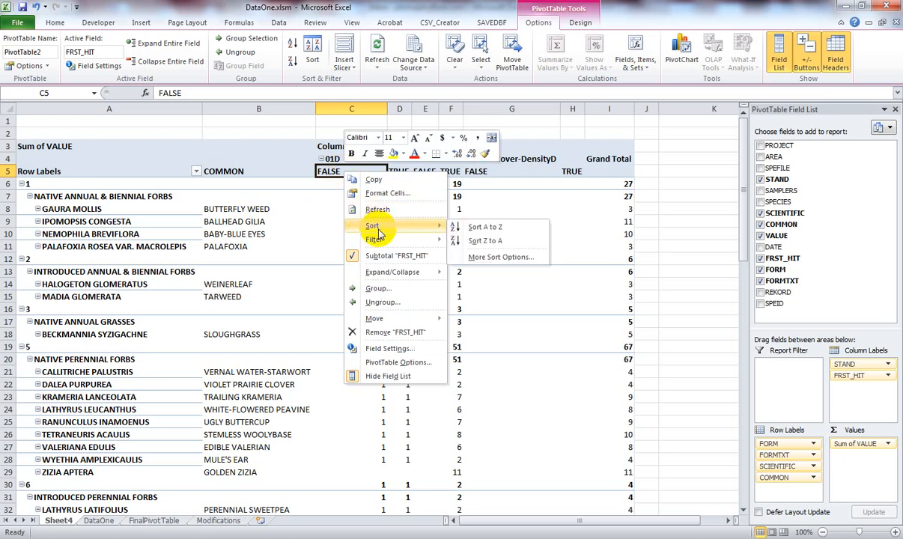
pyautogui.click(492, 242)
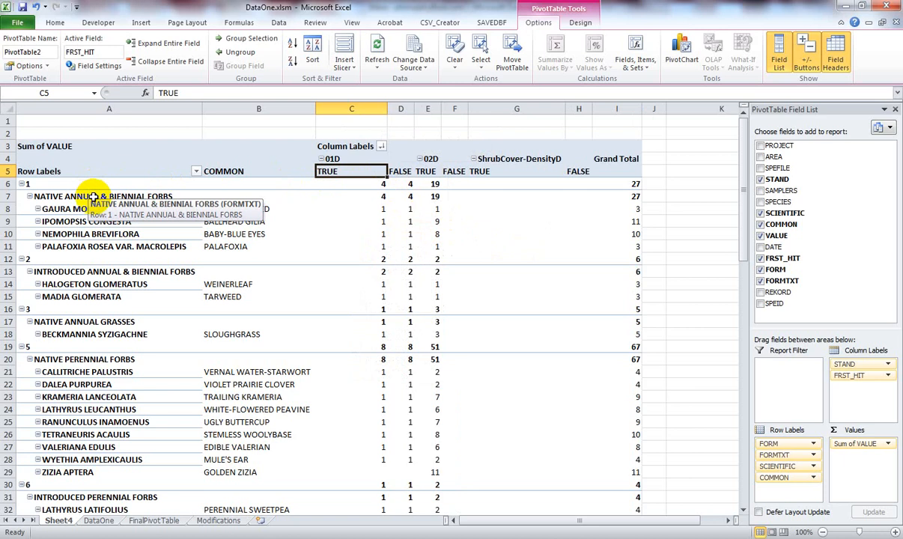
# - Turn off displaying subtotals at the top of each group for the FORMTXT row field
pyautogui.click(772, 458)
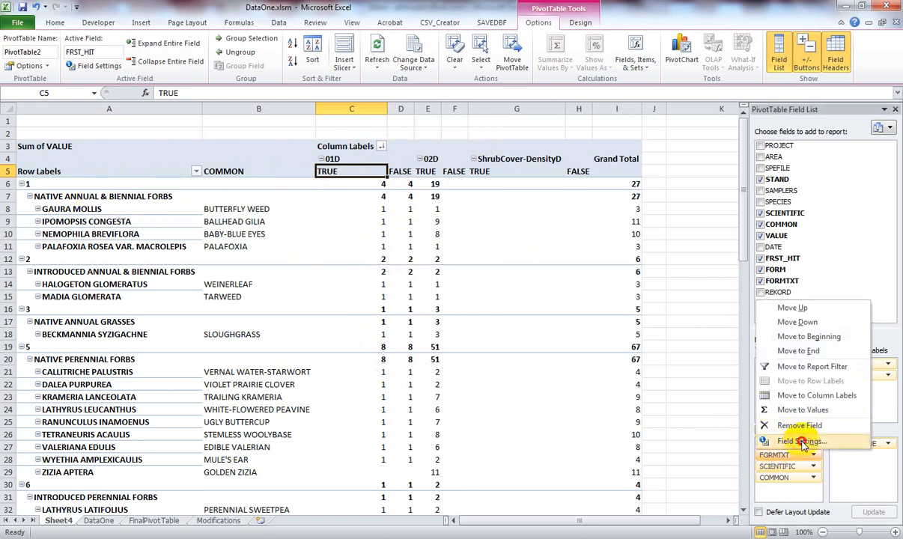
pyautogui.click(772, 493)
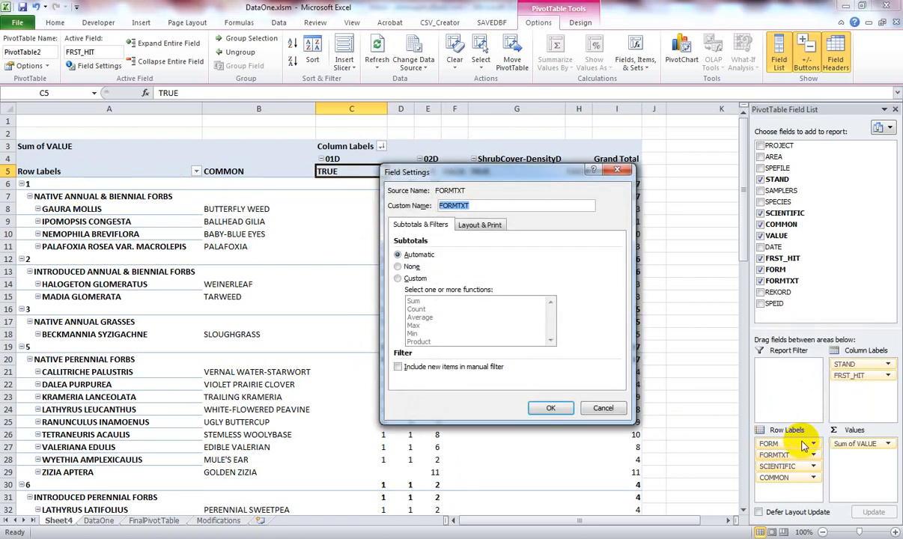
pyautogui.click(477, 227)
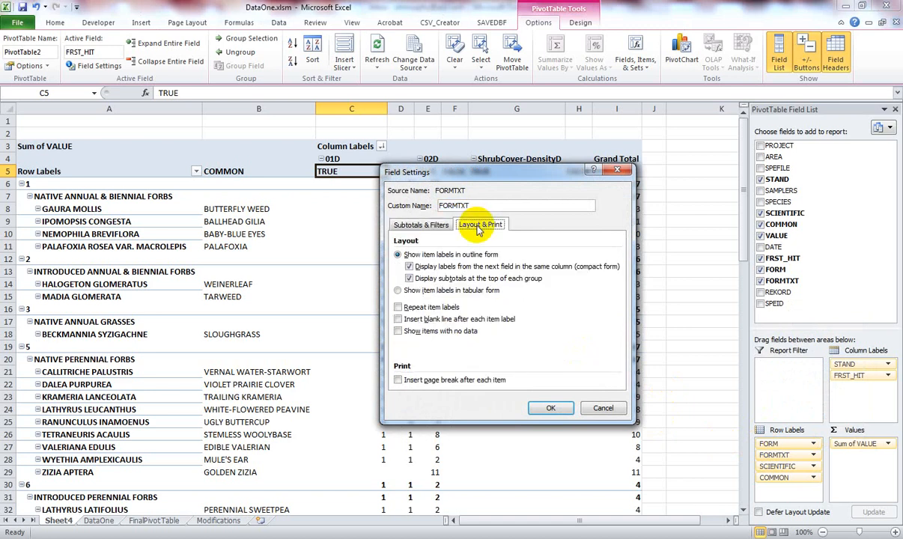
pyautogui.click(409, 278)
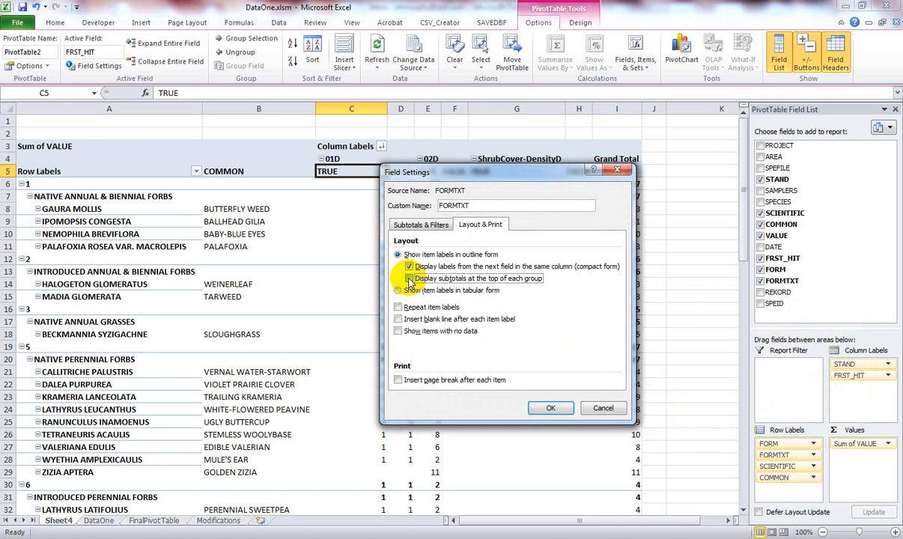
pyautogui.click(550, 410)
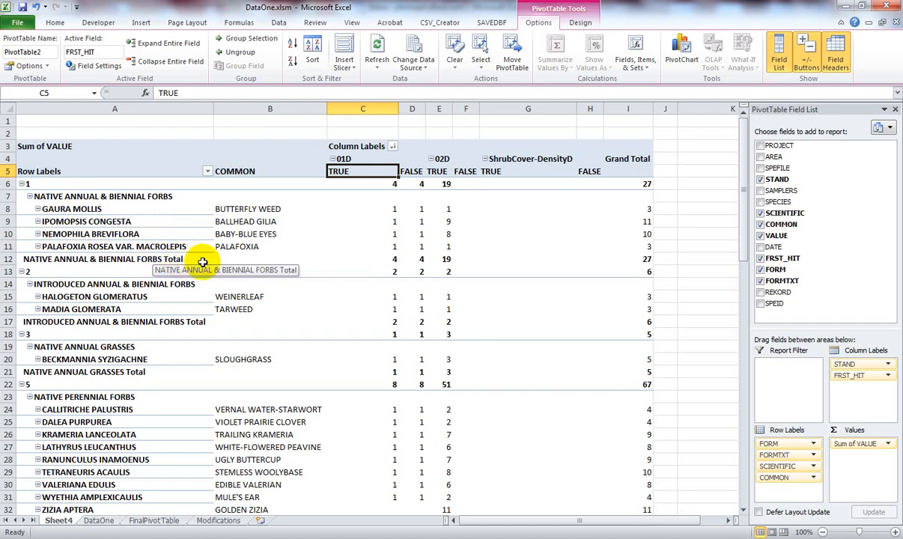
# - Copy the PivotTable output from the stand header row through the Grand Total row, range A4:J68
pyautogui.moveTo(397, 260)
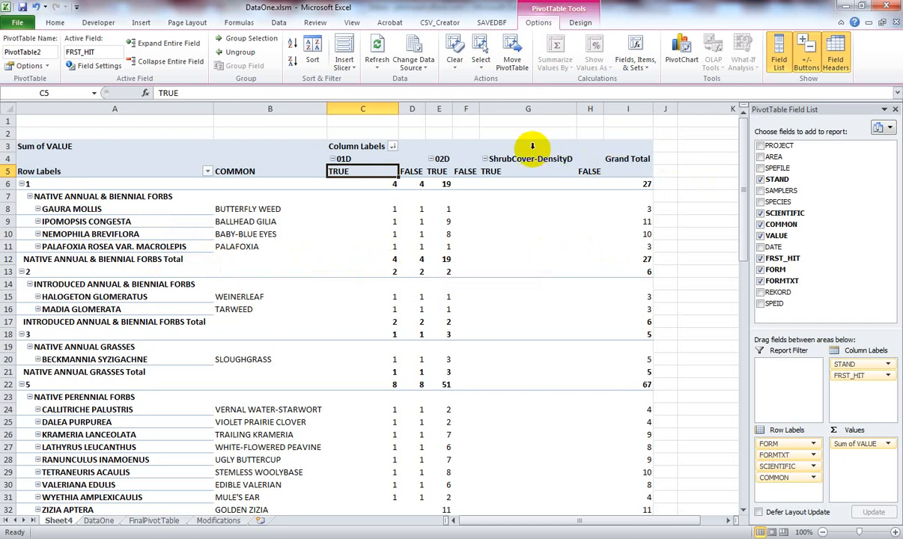
pyautogui.moveTo(664, 155); pyautogui.dragTo(135, 468)
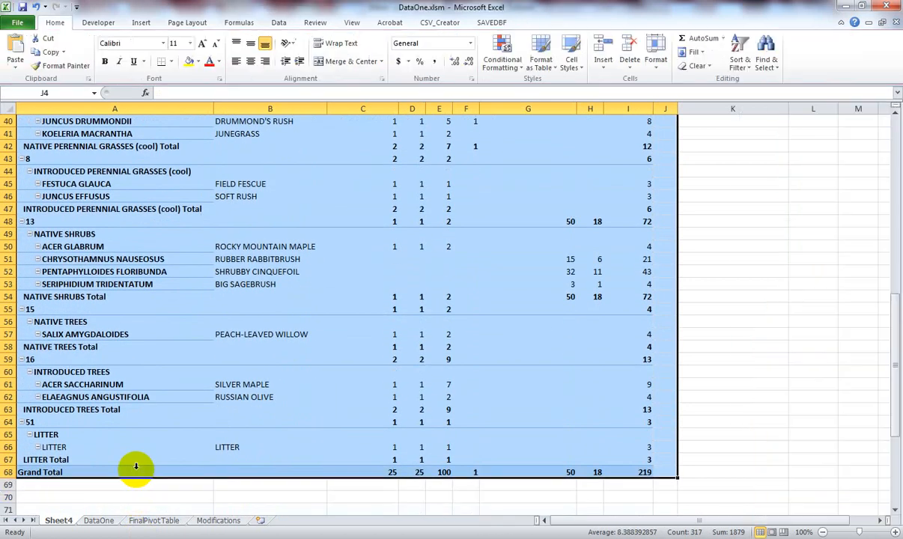
pyautogui.rightClick(157, 416)
pyautogui.click(191, 221)
pyautogui.scroll(13, 239, 413)
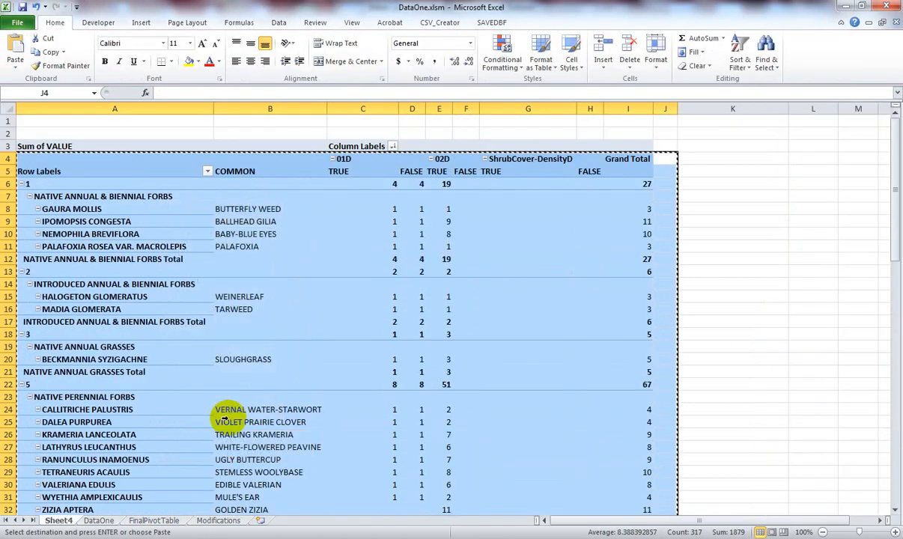
# - Add a new worksheet and paste the copied table starting at cell A1
pyautogui.click(260, 521)
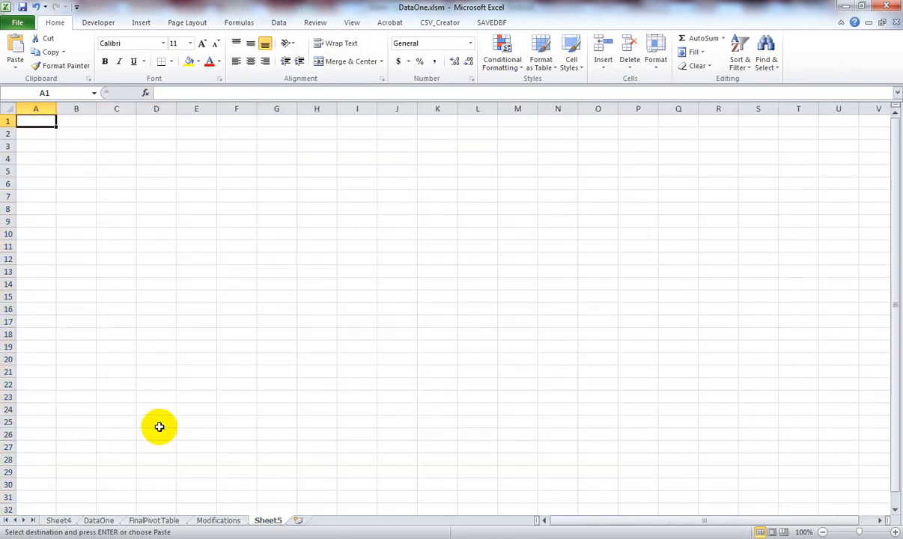
pyautogui.rightClick(43, 120)
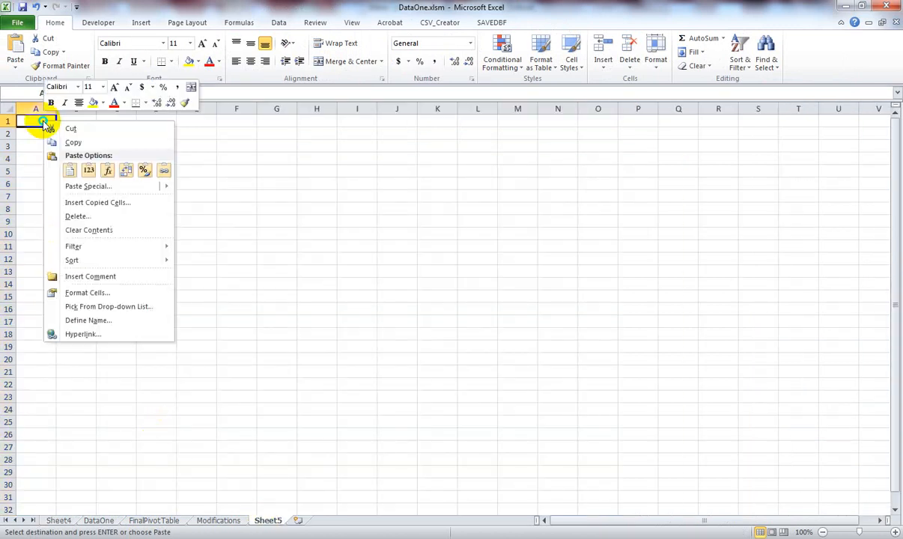
pyautogui.click(73, 169)
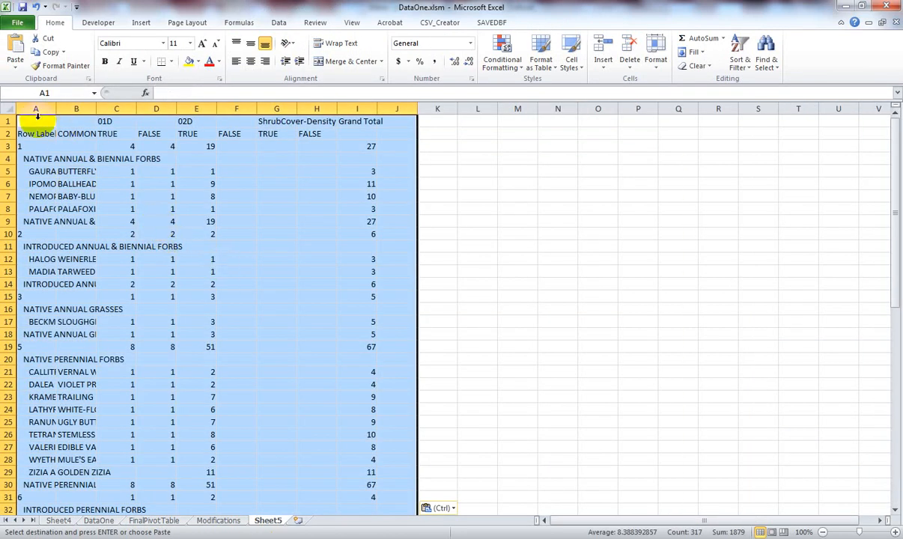
# - AutoFit all column widths on the new sheet and center the contents of columns C through I
pyautogui.click(8, 108)
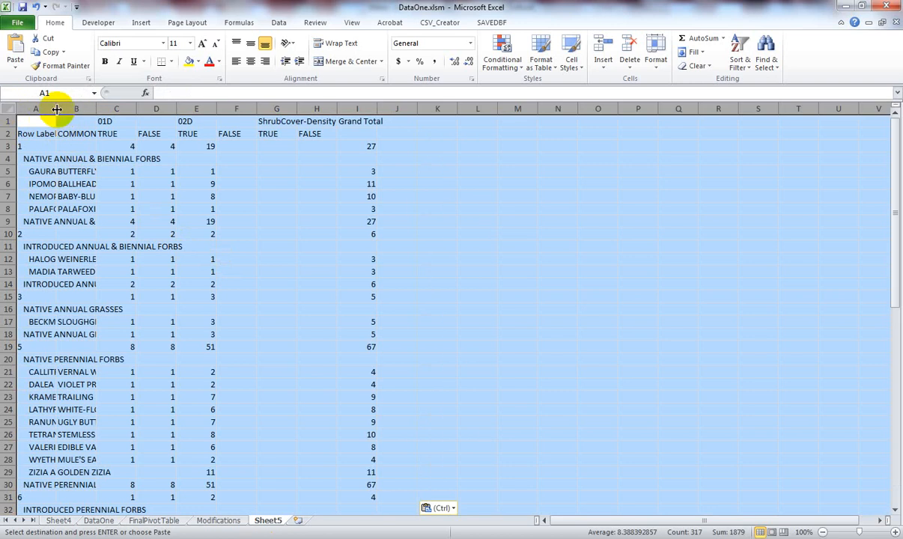
pyautogui.doubleClick(57, 109)
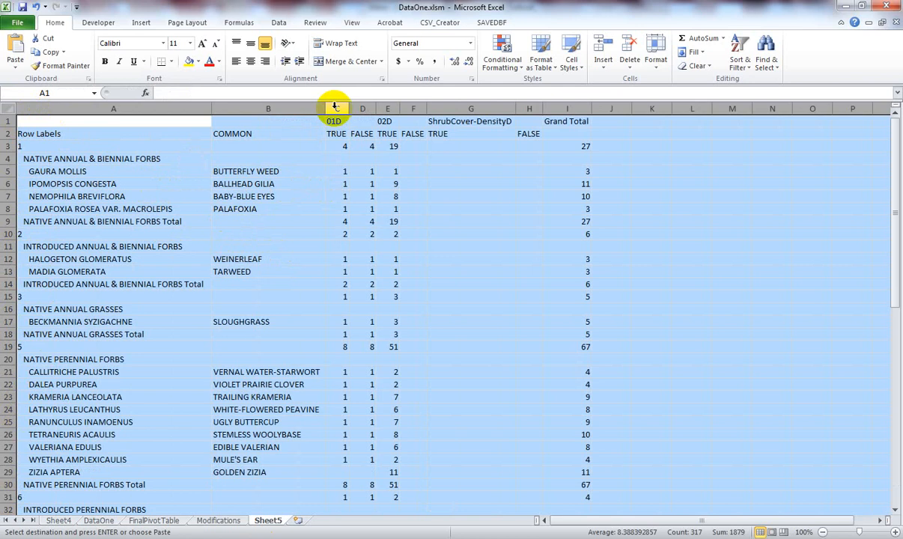
pyautogui.moveTo(335, 107); pyautogui.dragTo(574, 118)
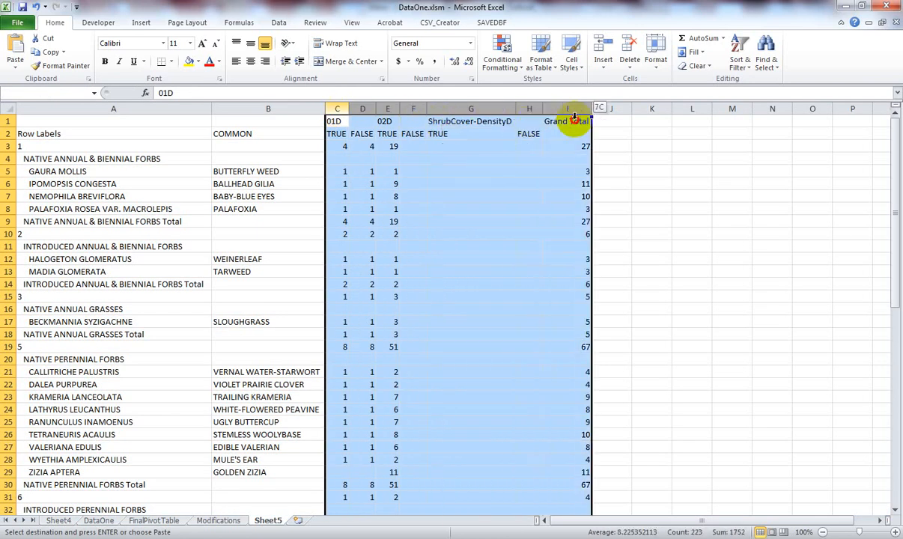
pyautogui.click(253, 62)
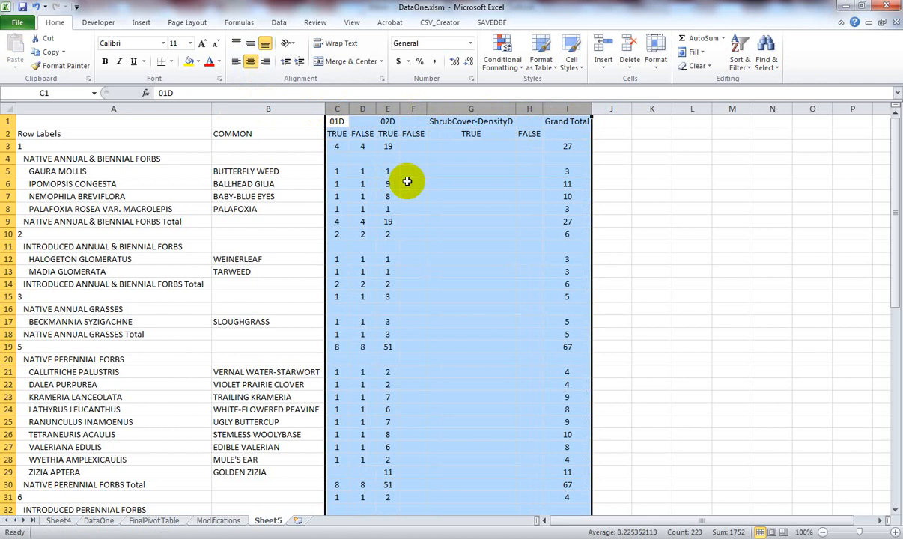
# - Inspect the form number, life form name and first species label in cells A3 to A5
pyautogui.click(42, 148)
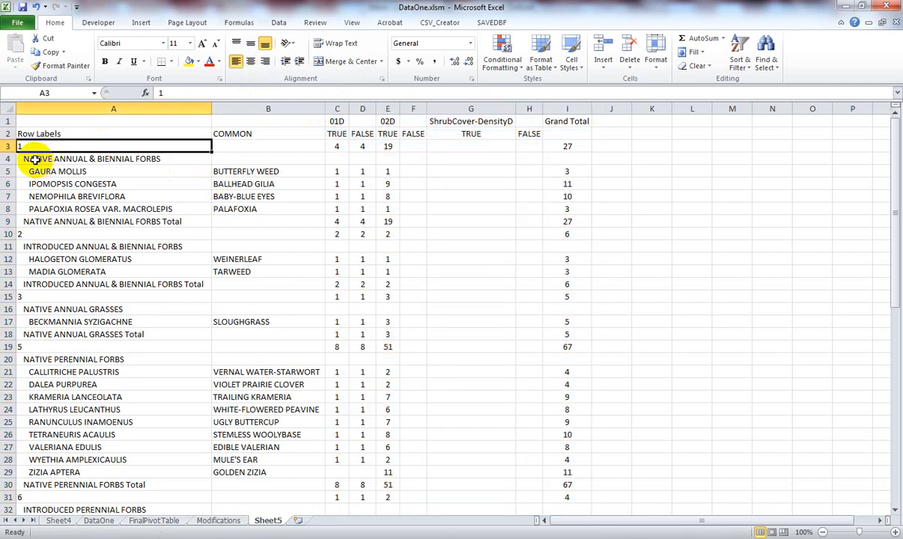
pyautogui.click(35, 160)
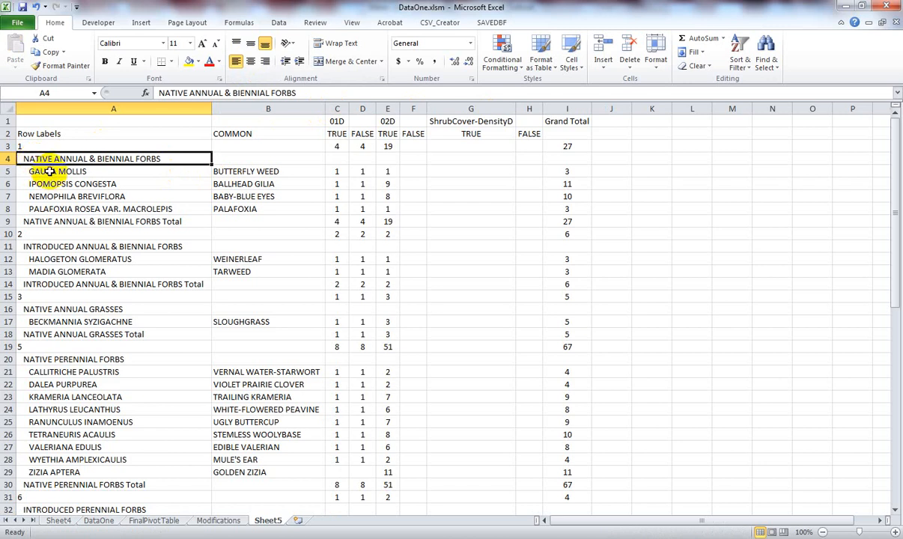
pyautogui.click(50, 172)
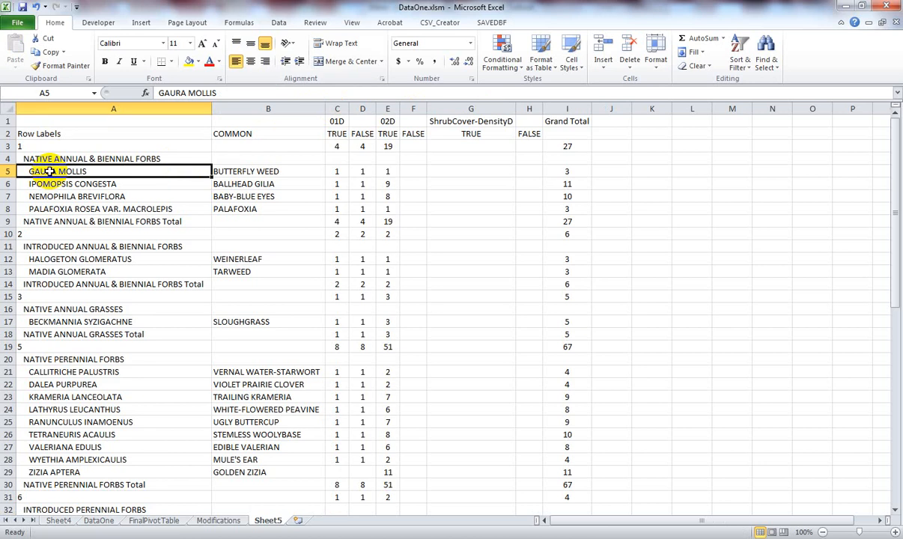
# - On the Modifications sheet, copy the italic species-name case formula from B10 into B14:B15
pyautogui.click(218, 520)
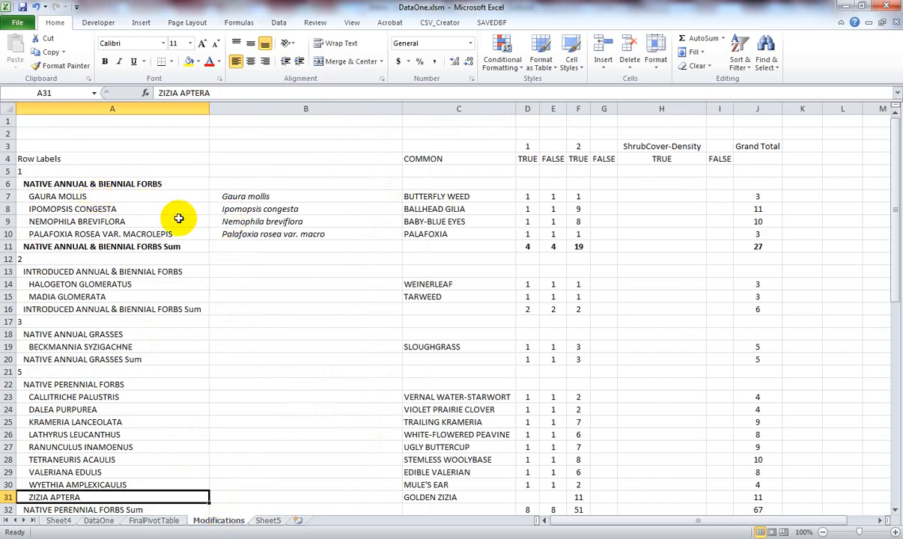
pyautogui.click(230, 197)
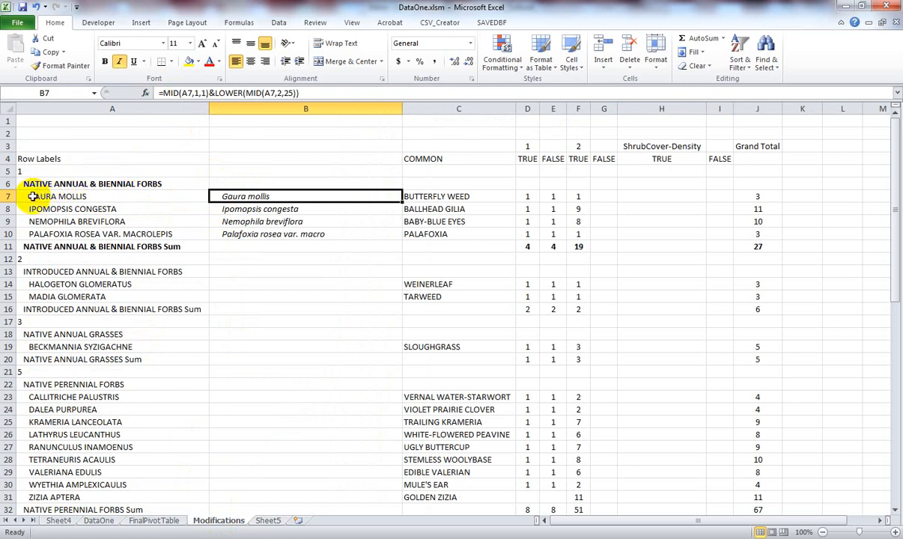
pyautogui.rightClick(295, 234)
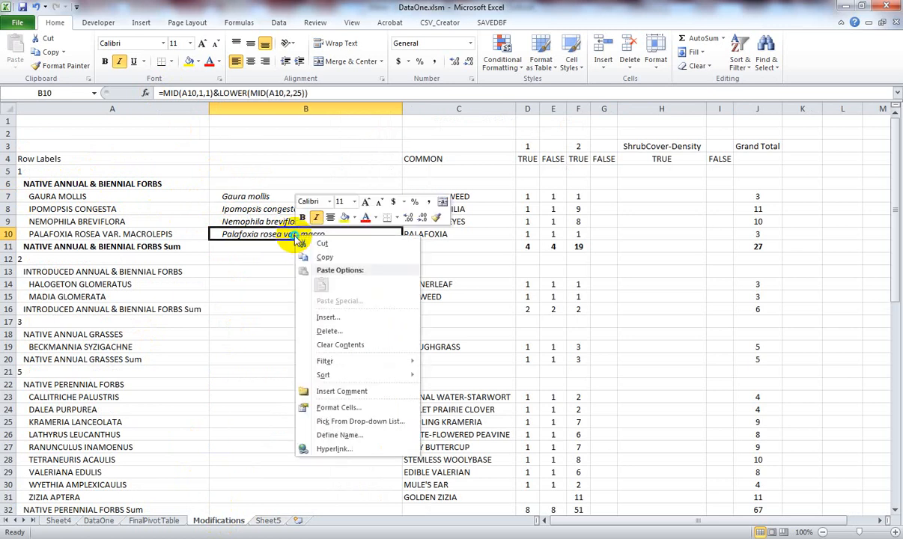
pyautogui.click(354, 259)
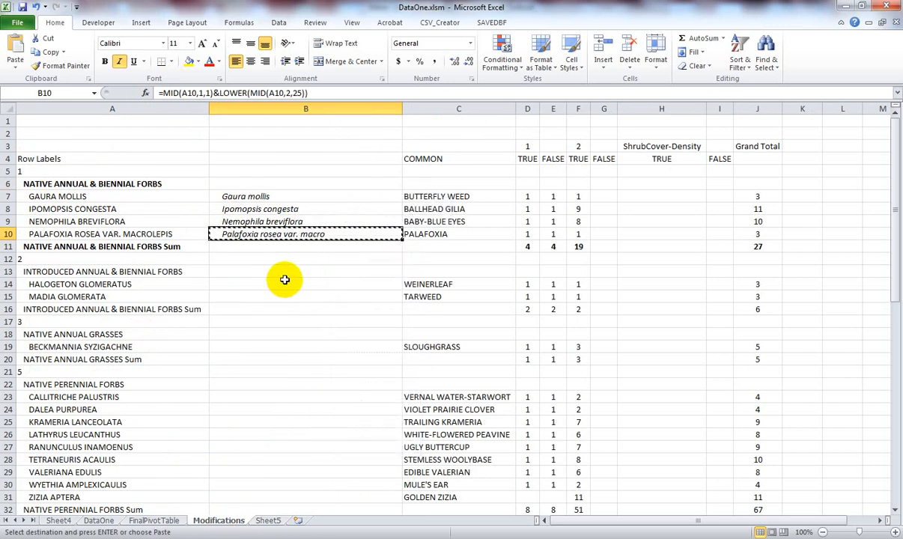
pyautogui.click(272, 285)
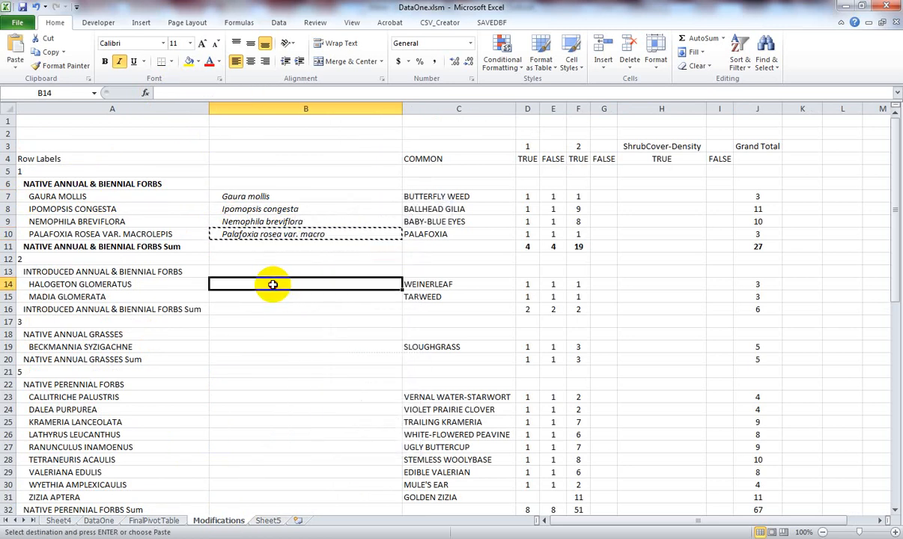
pyautogui.moveTo(273, 284); pyautogui.dragTo(275, 293)
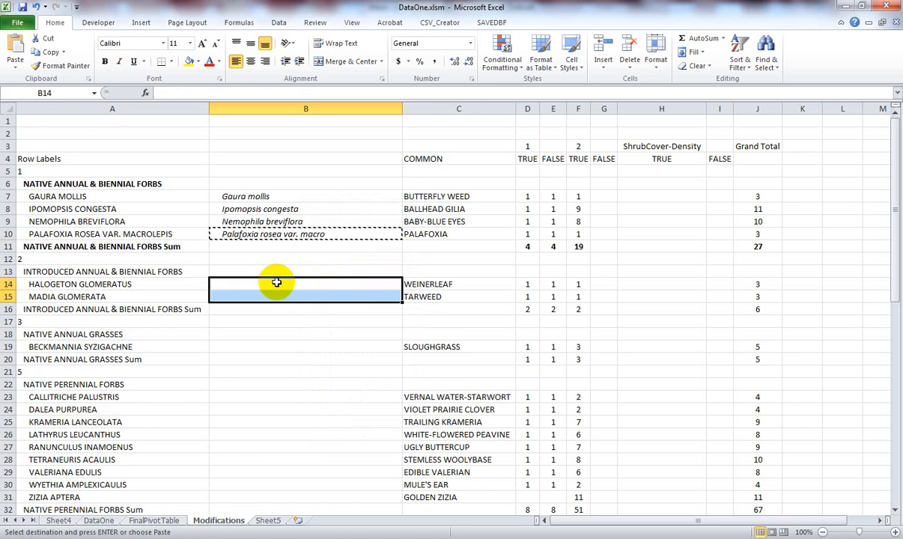
pyautogui.rightClick(276, 284)
pyautogui.click(304, 332)
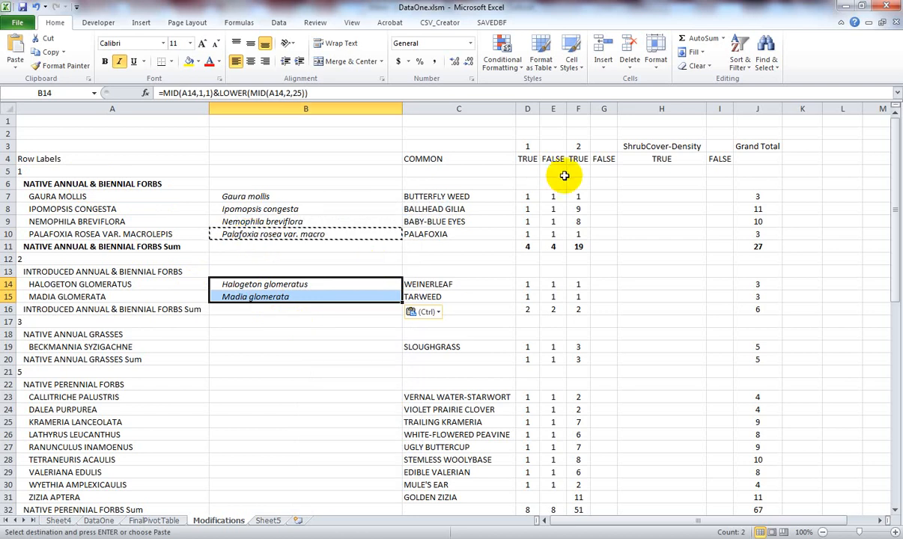
# - Review the rest of the Modifications table down to the Grand Total row and return to its headers
pyautogui.moveTo(898, 228); pyautogui.dragTo(893, 494)
pyautogui.click(895, 511)
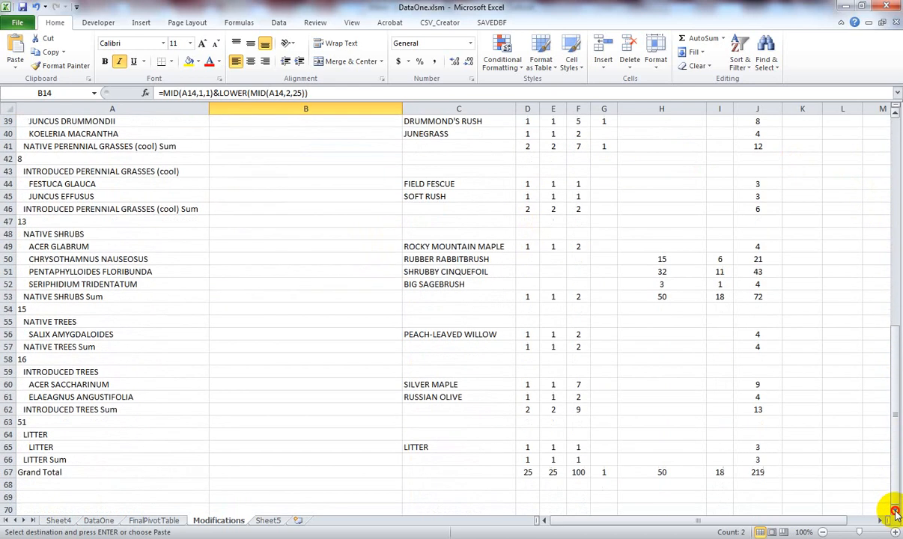
pyautogui.click(895, 512)
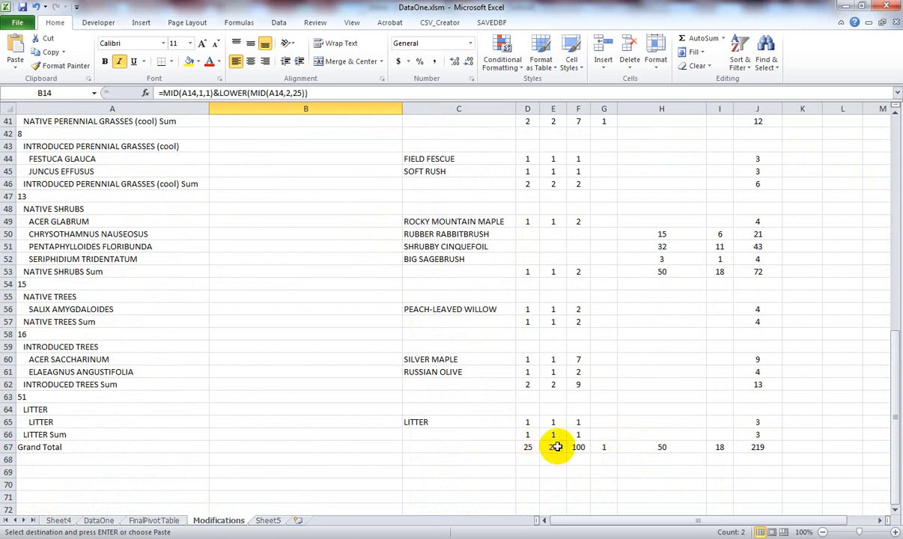
pyautogui.moveTo(896, 498); pyautogui.dragTo(865, 161)
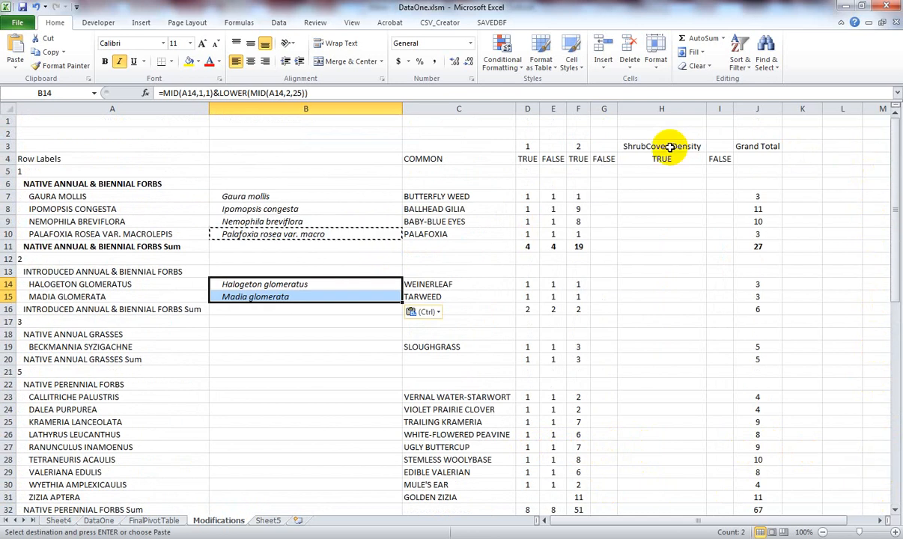